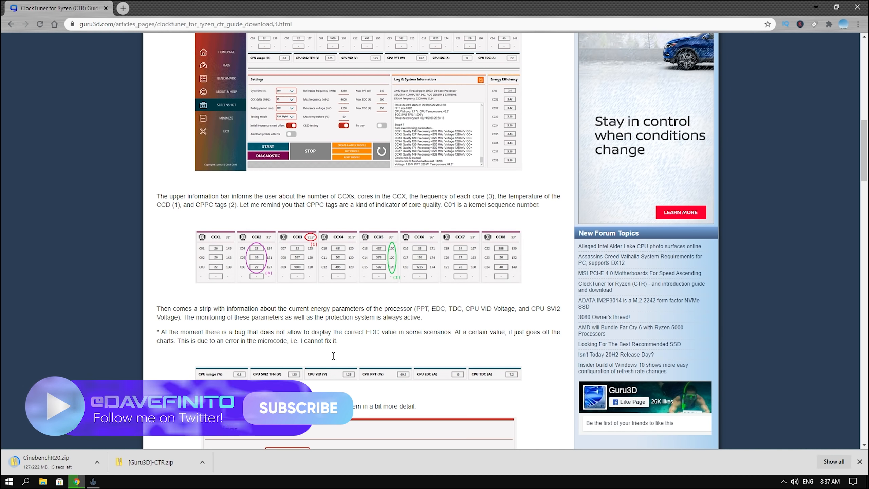
# Examine the CTR guide's explanations of the Settings group, including the recommended CCX delta for Ryzen 9 X-suffix processors
pyautogui.scroll(-2, 333, 361)
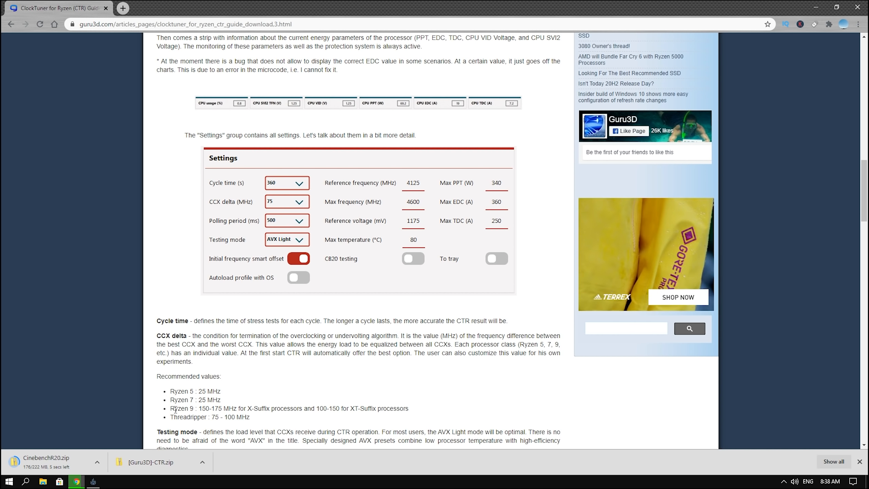
pyautogui.moveTo(171, 408); pyautogui.dragTo(285, 408)
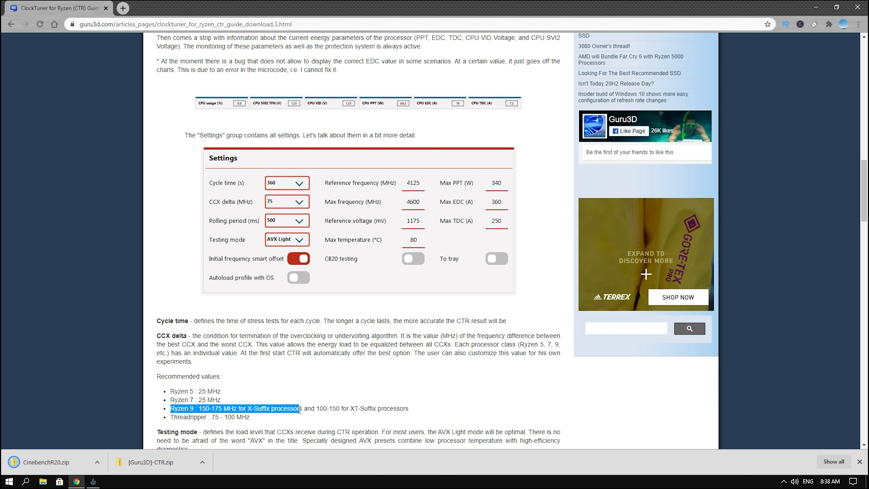
pyautogui.click(247, 408)
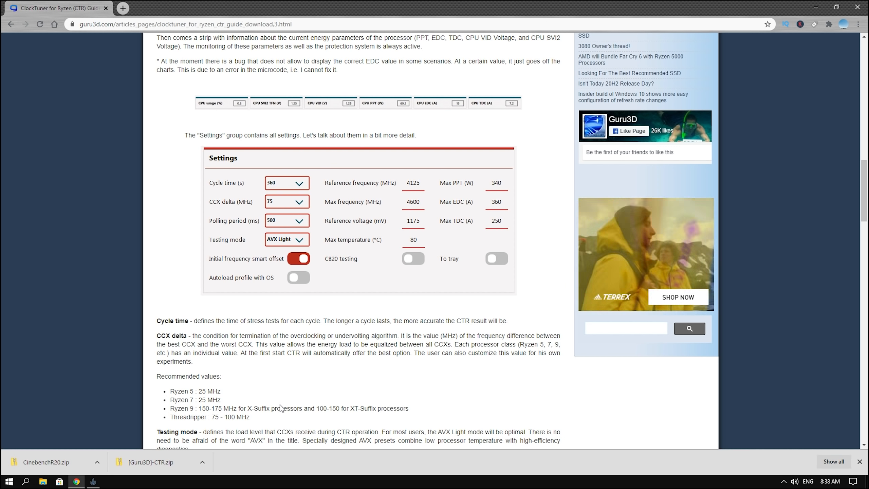
pyautogui.scroll(-1, 279, 404)
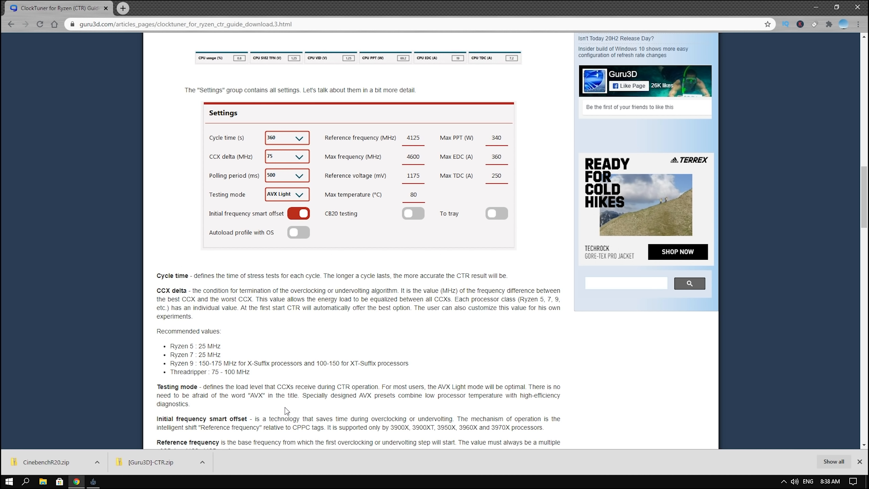
pyautogui.scroll(-1, 285, 407)
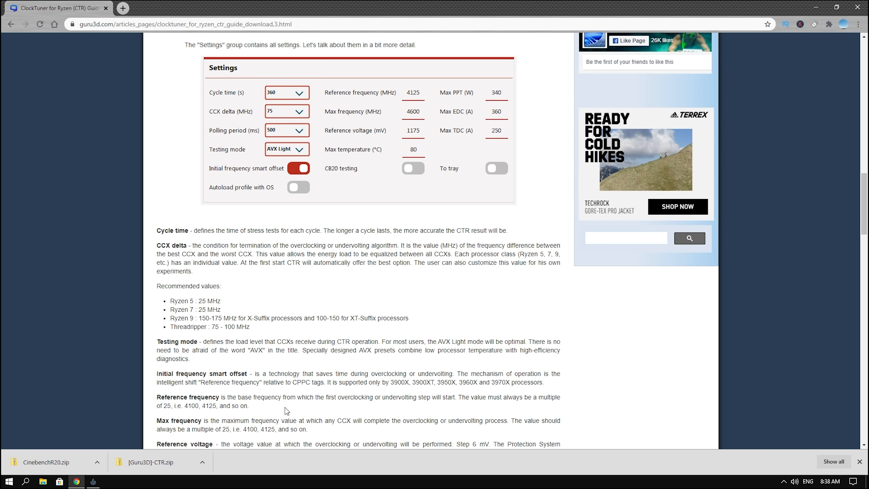
pyautogui.scroll(-1, 303, 408)
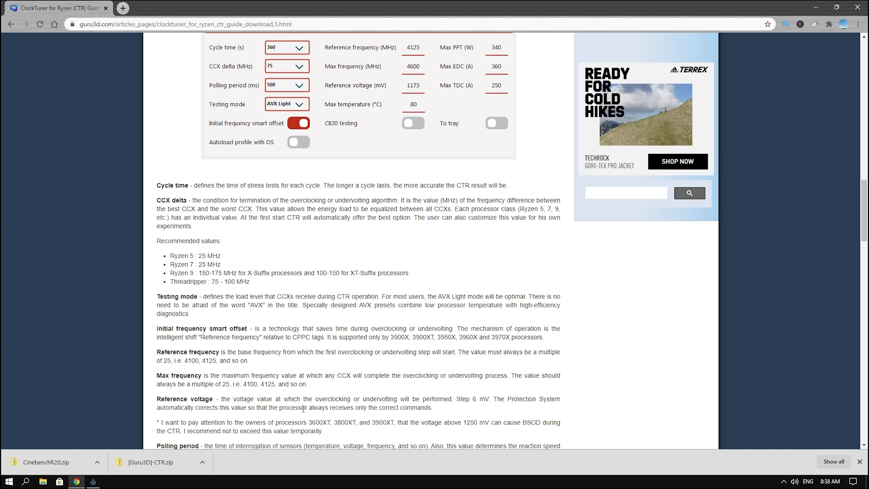
pyautogui.scroll(-1, 303, 408)
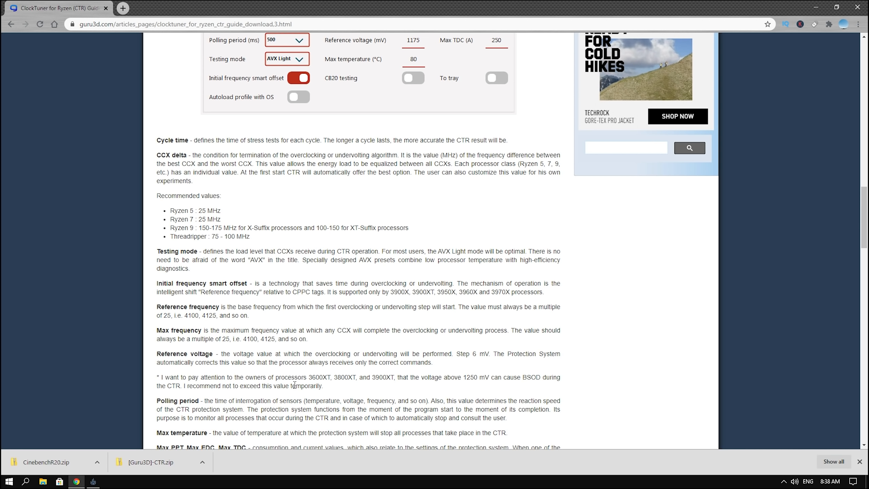
pyautogui.scroll(-3, 294, 384)
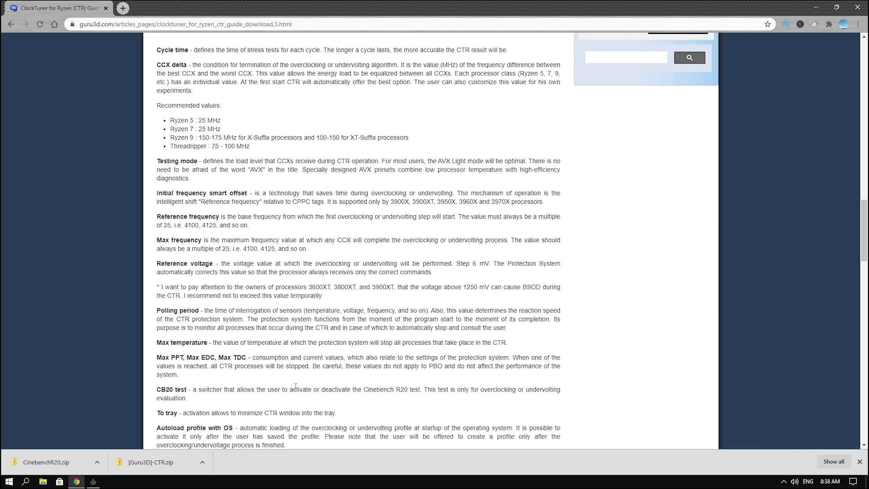
pyautogui.scroll(-2, 295, 385)
pyautogui.scroll(2, 295, 385)
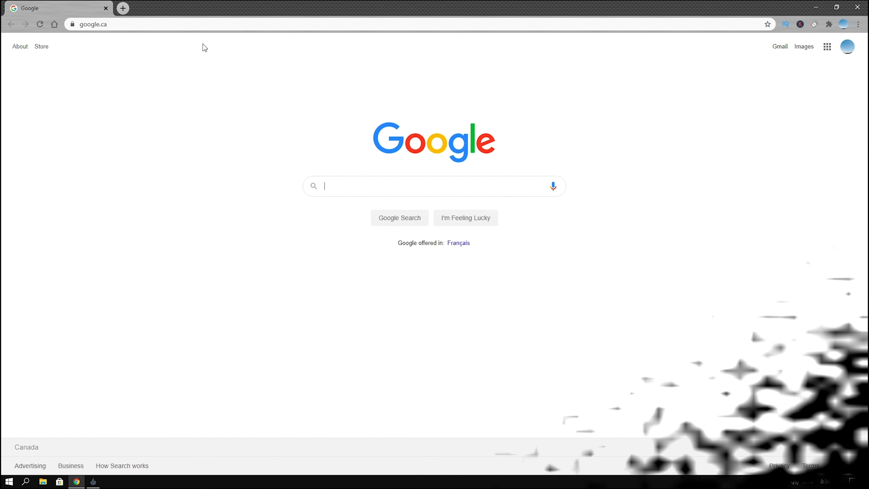
# Search the web for "ClockTuner For AMD Ryzen" and open Guru3D's CTR guide introduction by 1USMUS
pyautogui.hotkey('ctrl', 'l')
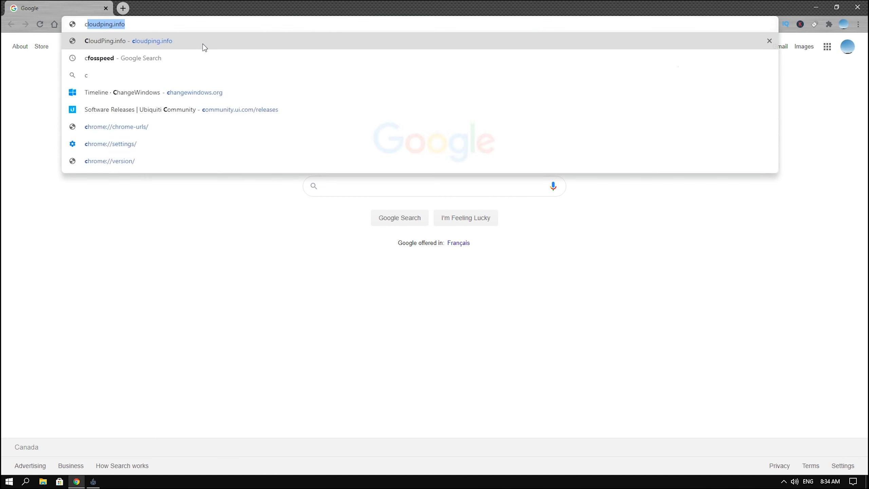
pyautogui.write('clocktun')
pyautogui.press('Down')
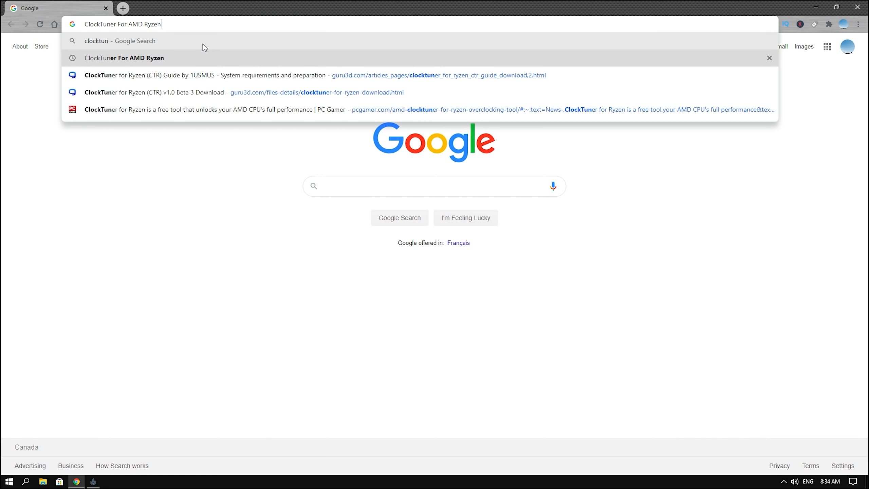
pyautogui.press('Return')
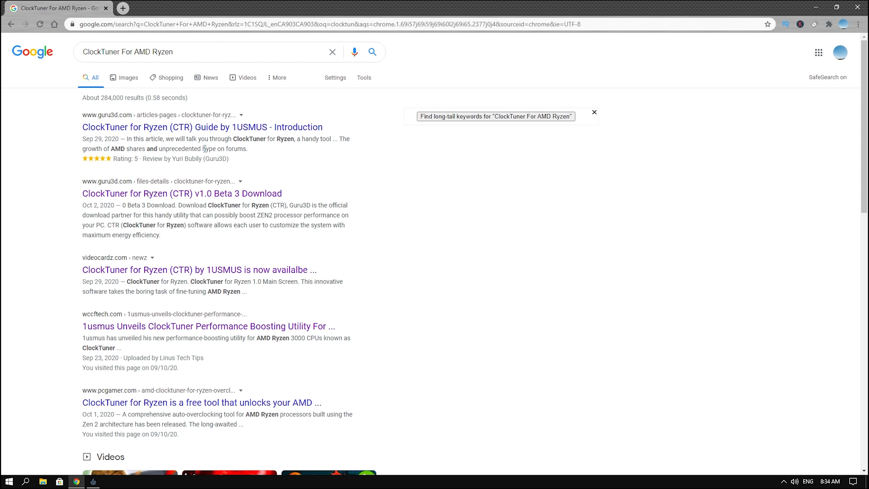
pyautogui.click(204, 127)
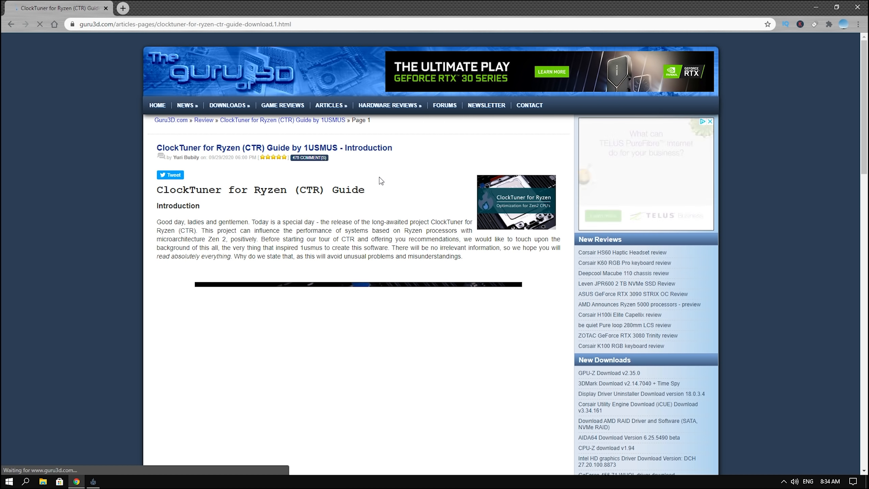
# Go from the guide's introduction to its "System requirements and preparation" page
pyautogui.scroll(-1, 180, 170)
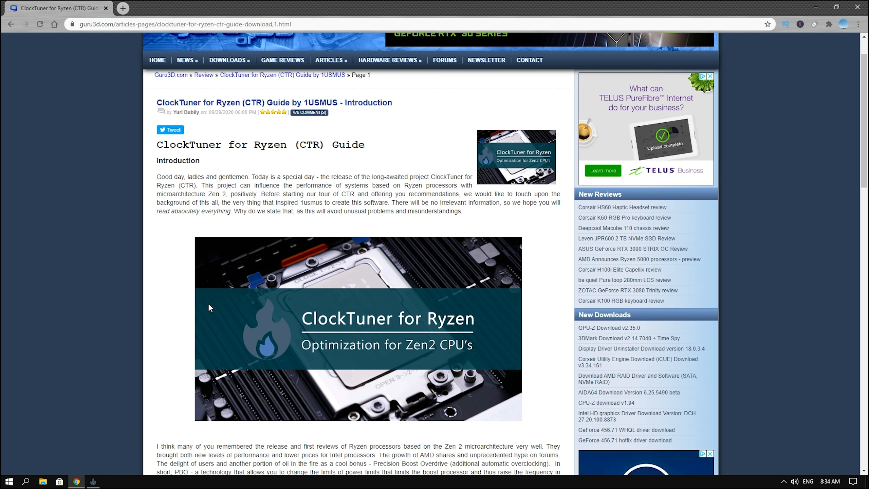
pyautogui.scroll(-1, 211, 306)
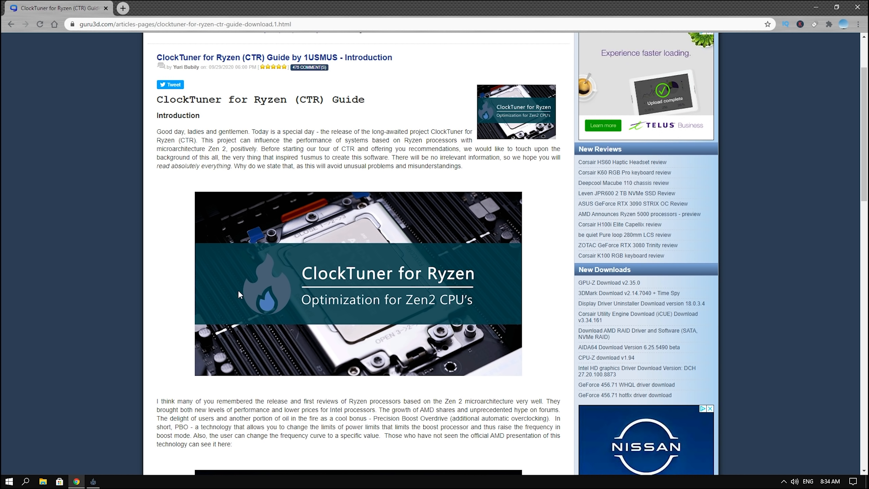
pyautogui.scroll(-3, 230, 284)
pyautogui.scroll(-5, 191, 257)
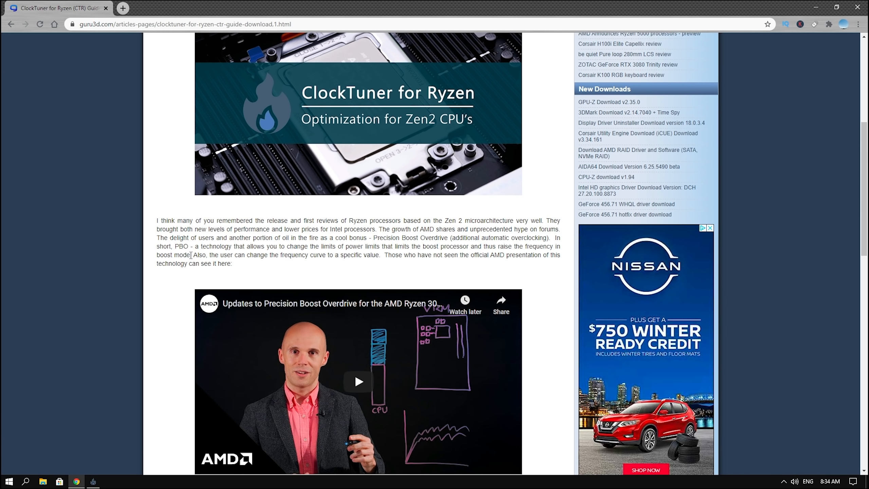
pyautogui.scroll(-1, 182, 253)
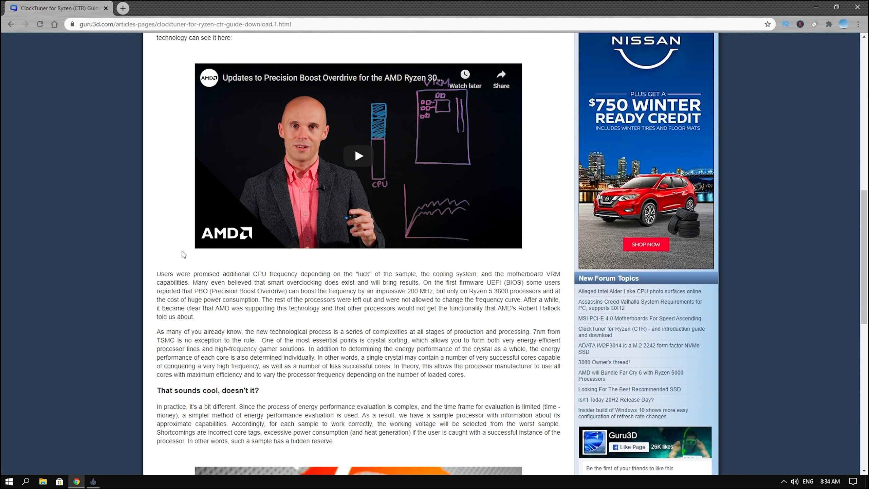
pyautogui.scroll(-8, 190, 259)
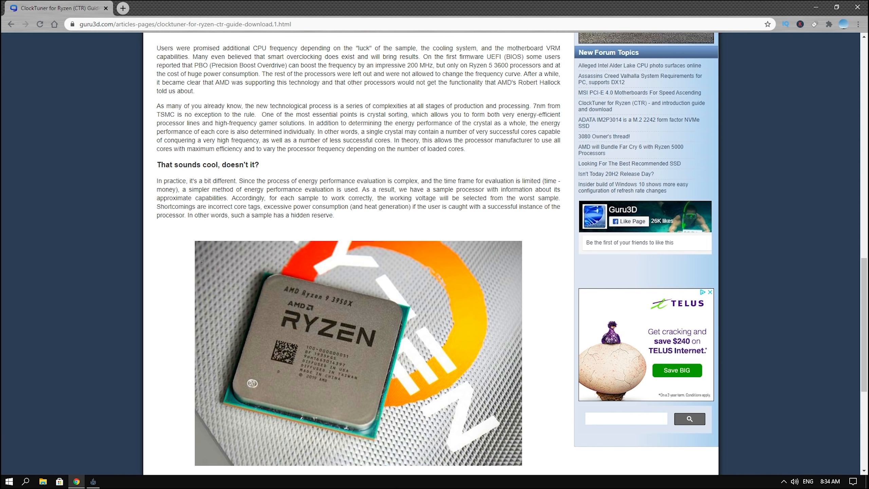
pyautogui.scroll(-2, 203, 262)
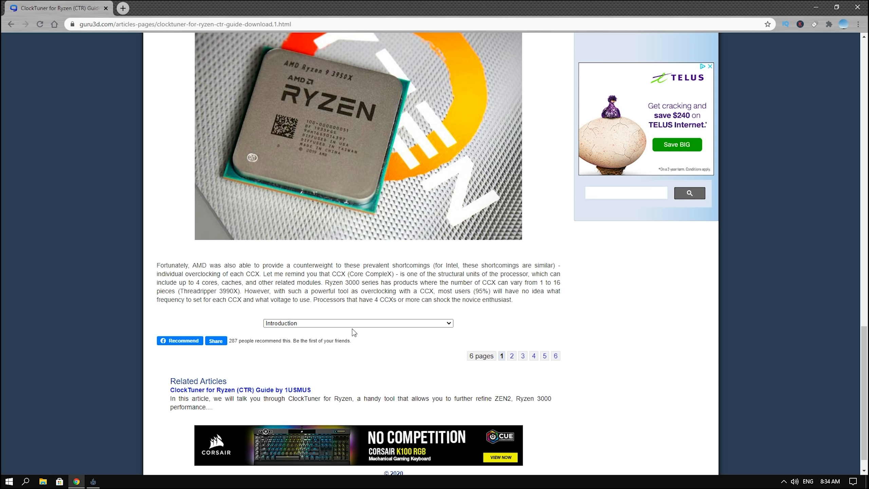
pyautogui.click(353, 323)
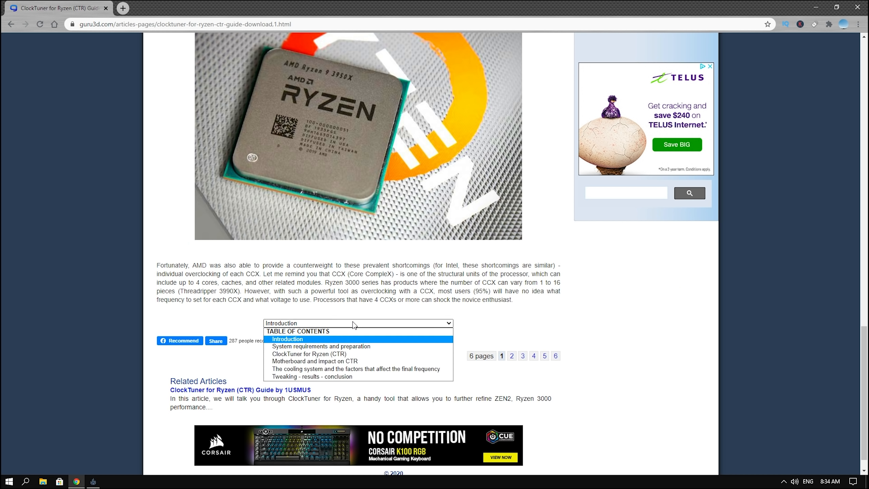
pyautogui.click(353, 347)
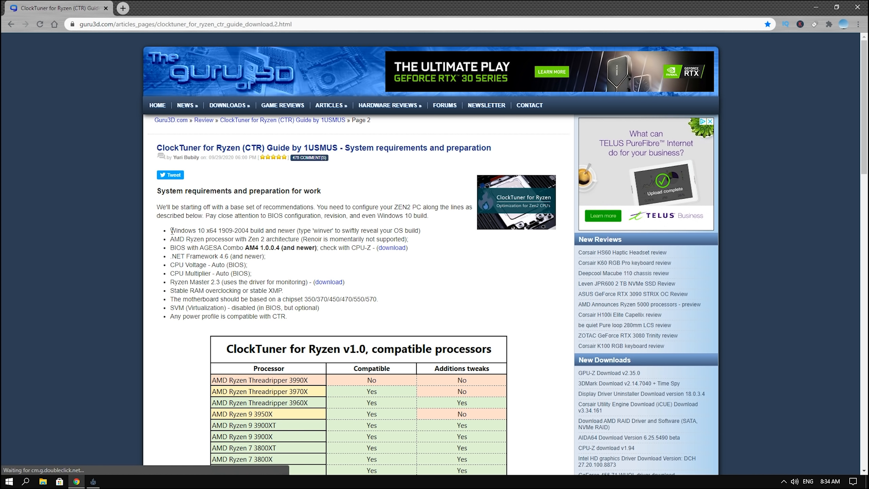
# Highlight the Windows build, Zen 2 processor, AGESA BIOS, .NET Framework and CPU Voltage entries in the requirements list one by one
pyautogui.moveTo(172, 230); pyautogui.dragTo(419, 231)
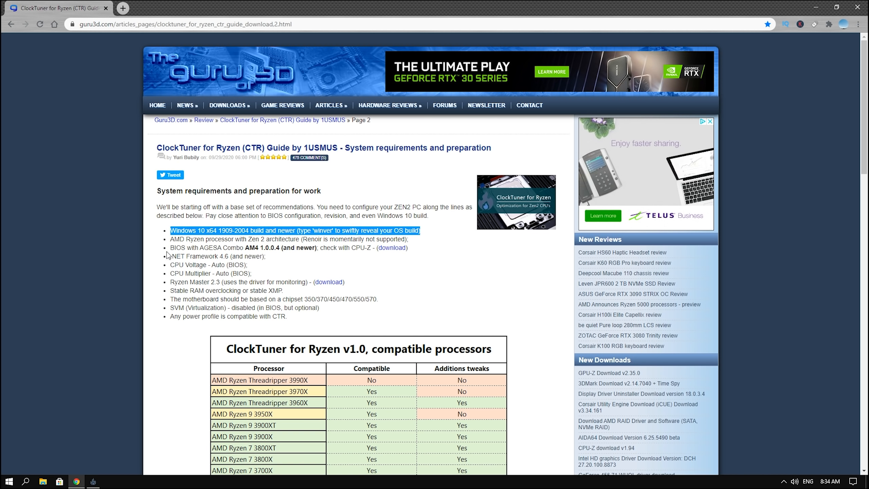
pyautogui.moveTo(170, 239); pyautogui.dragTo(424, 239)
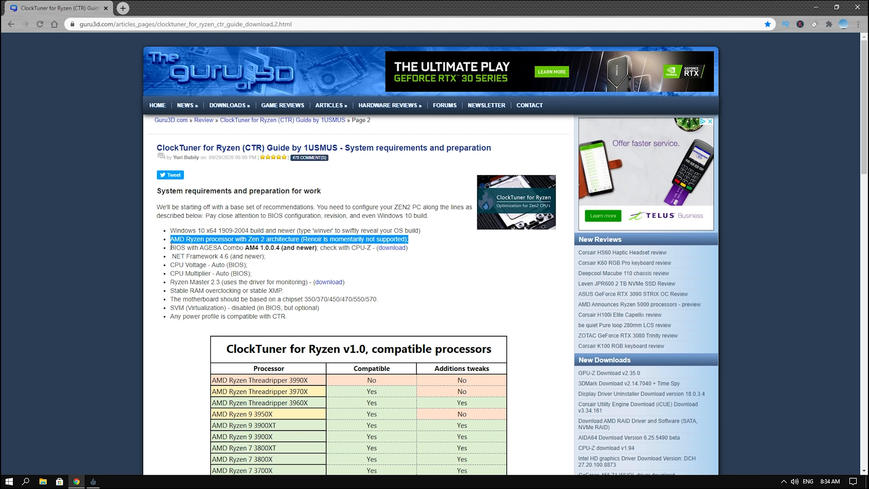
pyautogui.moveTo(174, 247); pyautogui.dragTo(319, 246)
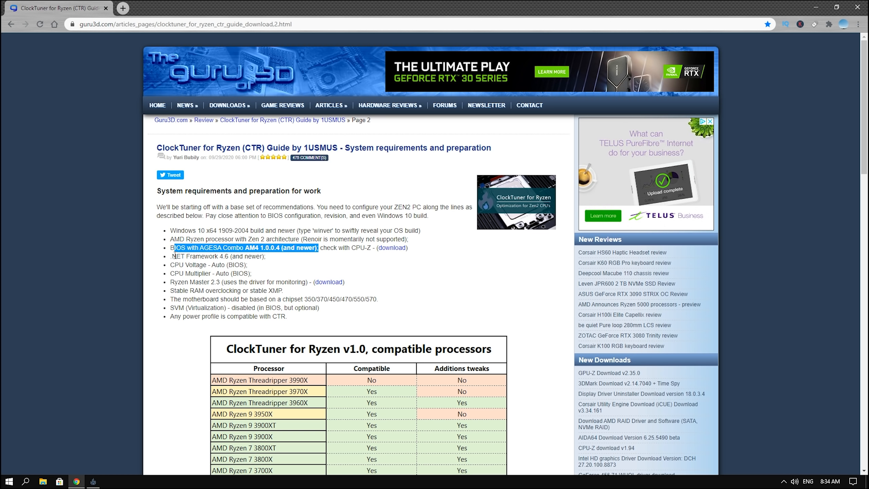
pyautogui.moveTo(172, 255); pyautogui.dragTo(195, 256)
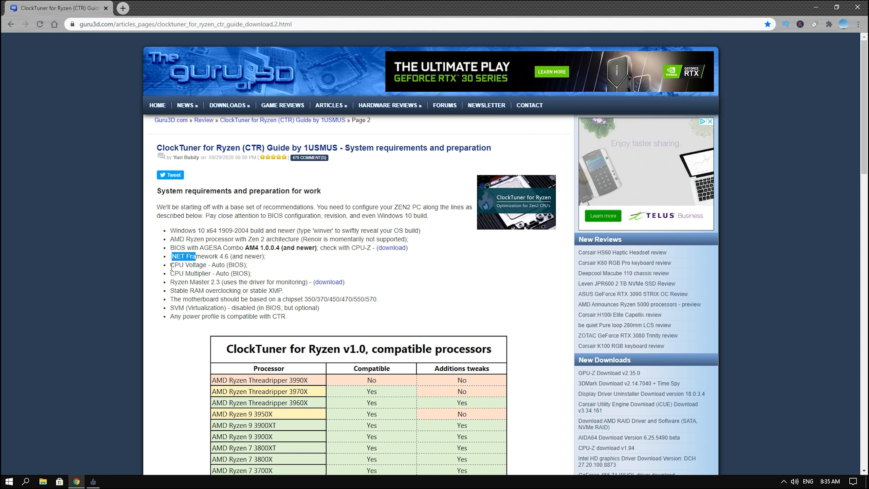
pyautogui.moveTo(171, 264); pyautogui.dragTo(199, 265)
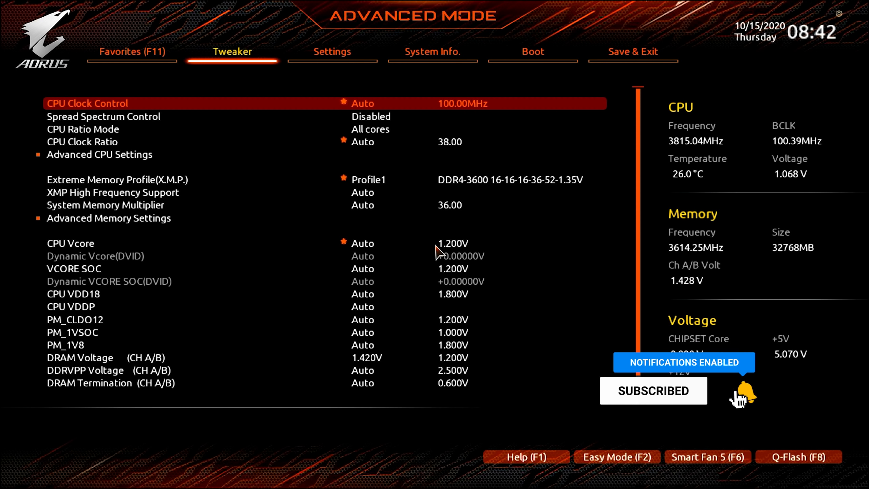
# In the AORUS BIOS Tweaker settings, check the SVM Mode state under Advanced CPU Settings and return to the main list
pyautogui.press('Down')
pyautogui.press('Down')
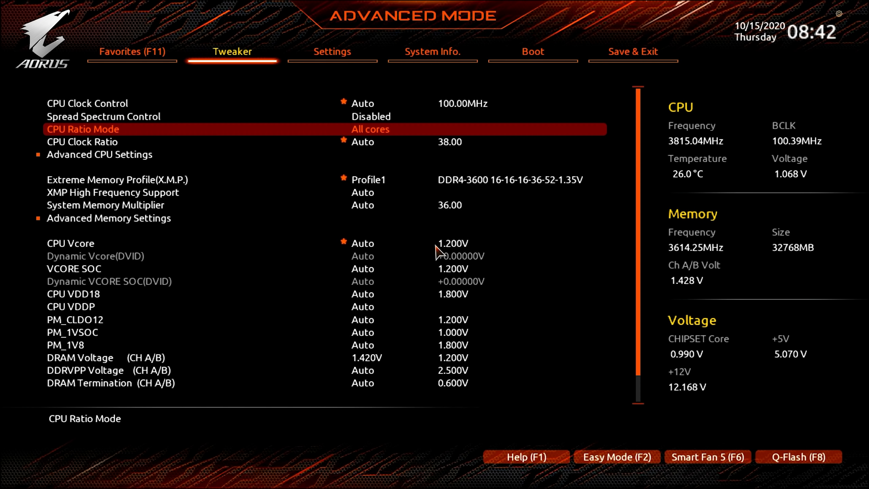
pyautogui.press('Down')
pyautogui.press('Down')
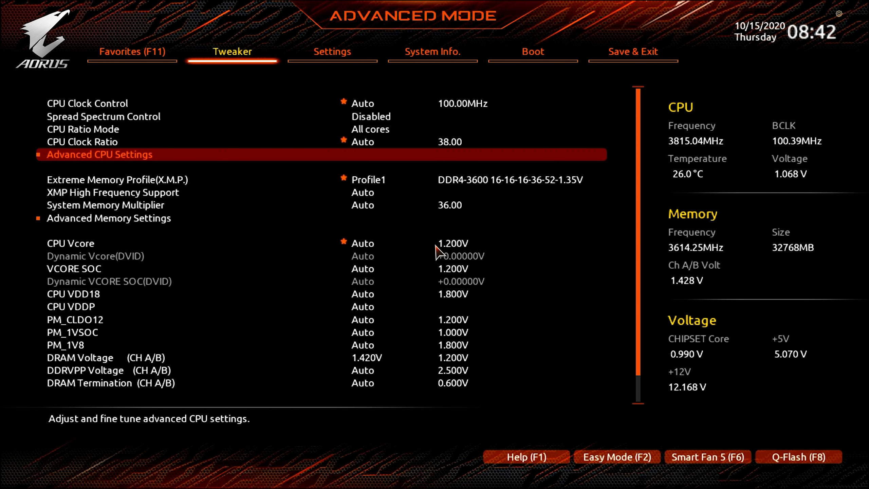
pyautogui.press('Return')
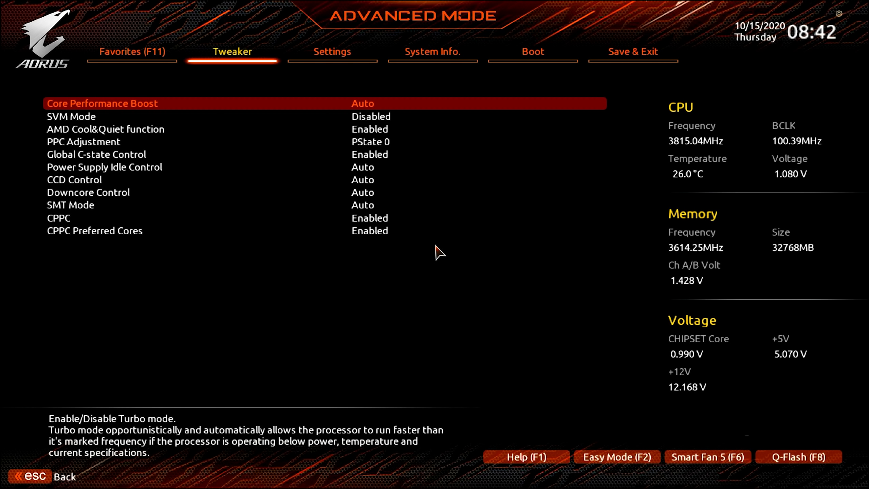
pyautogui.press('Down')
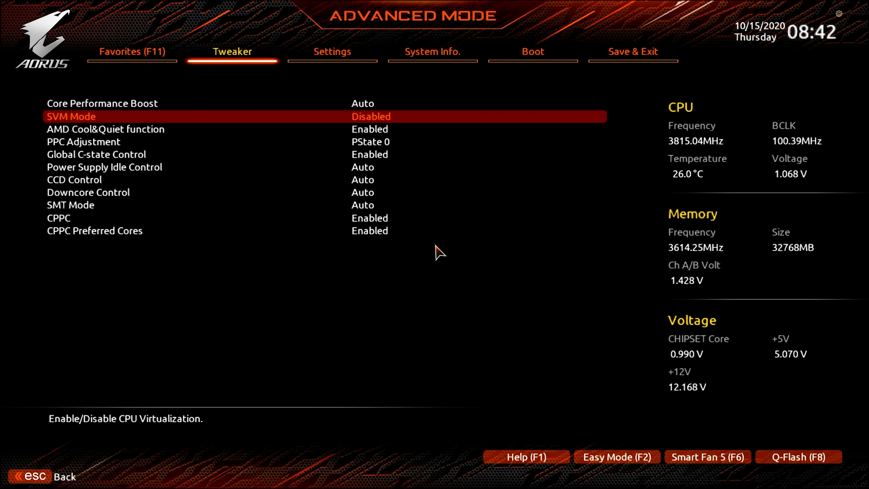
pyautogui.press('Escape')
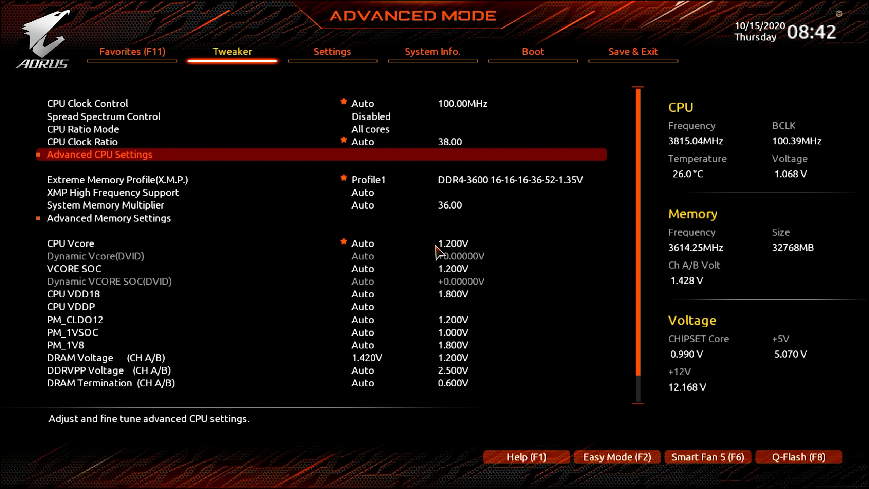
# Check the CPU Vcore Loadline Calibration level in the CPU/VRM Settings and return to the main list
pyautogui.press('pagedown')
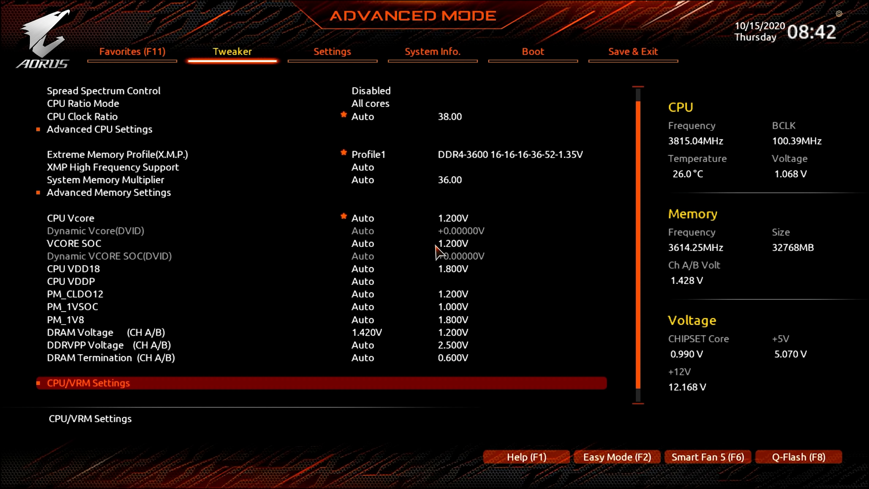
pyautogui.press('Return')
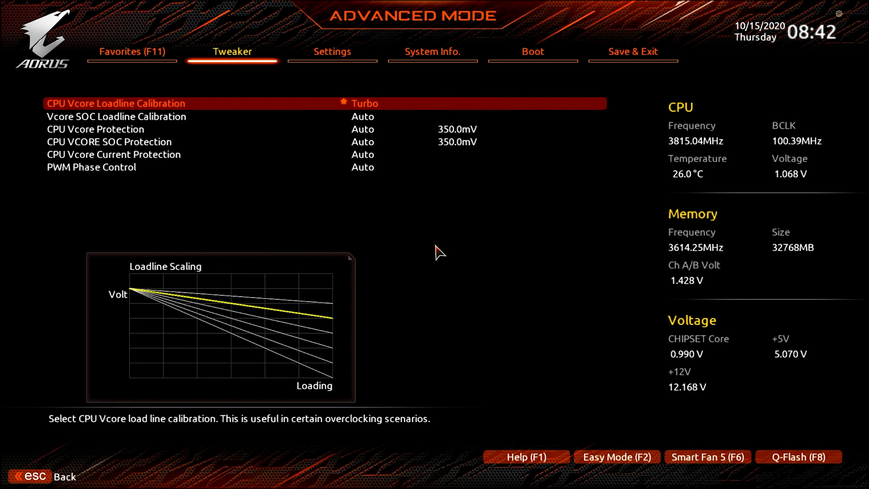
pyautogui.press('Escape')
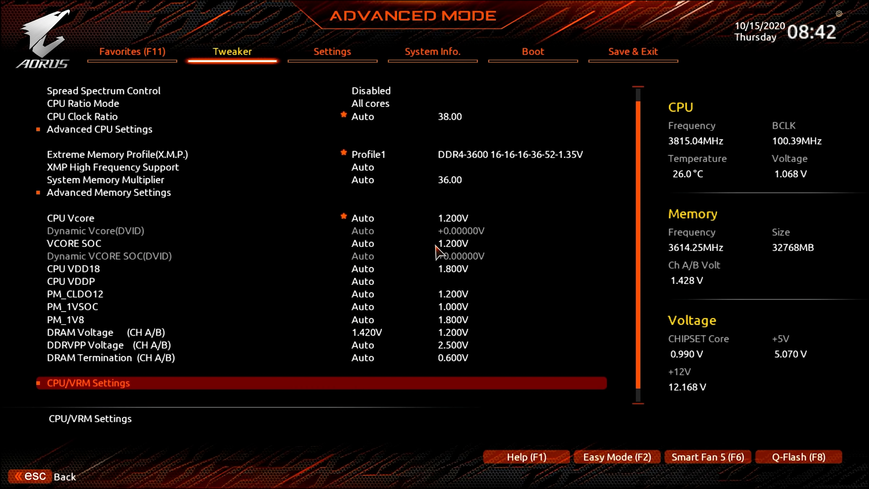
# Check the DRAM Voltage and System Memory Multiplier entries in the Tweaker list, and move on past the Tweaker page
pyautogui.press('Up')
pyautogui.press('Up')
pyautogui.press('Up')
pyautogui.press('Up')
pyautogui.press('Up')
pyautogui.press('Up')
pyautogui.press('Up')
pyautogui.press('Up')
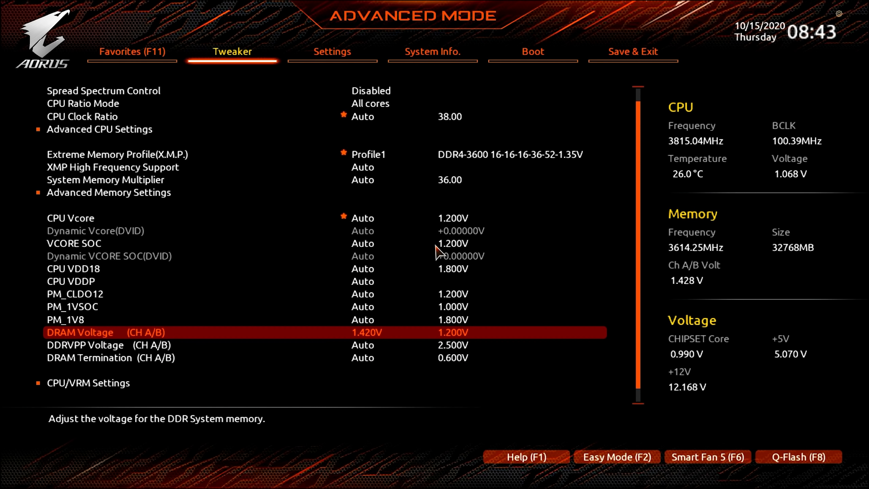
pyautogui.press('Up')
pyautogui.press('Up')
pyautogui.press('Up')
pyautogui.press('Up')
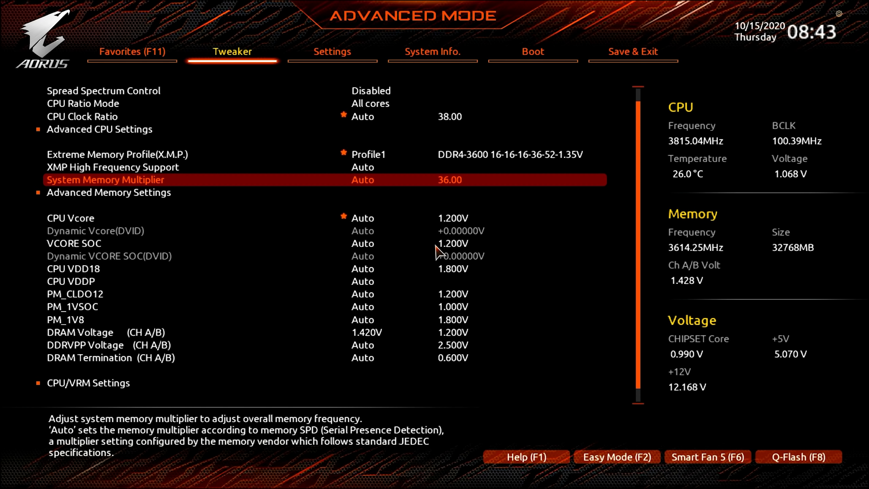
pyautogui.press('Right')
pyautogui.press('Right')
pyautogui.press('Right')
pyautogui.press('Right')
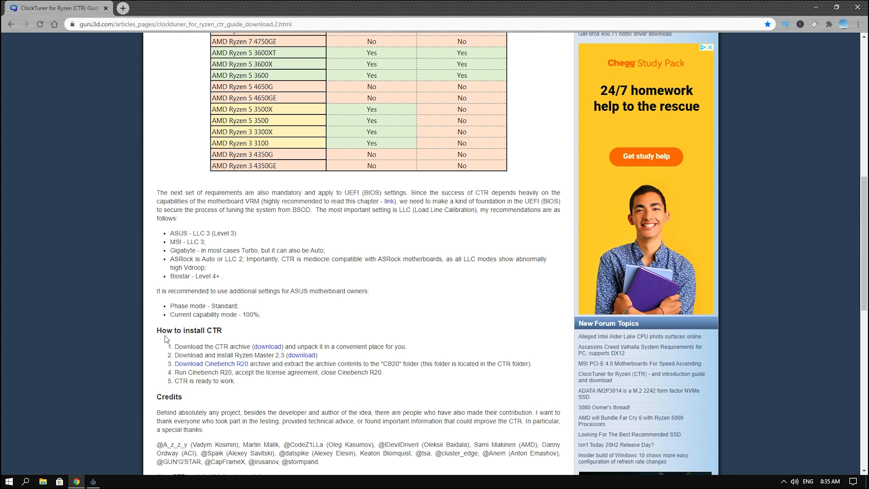
# Back in the CTR guide in the browser, highlight the recommended Phase mode and Current capability mode settings for ASUS motherboards
pyautogui.scroll(-2, 166, 328)
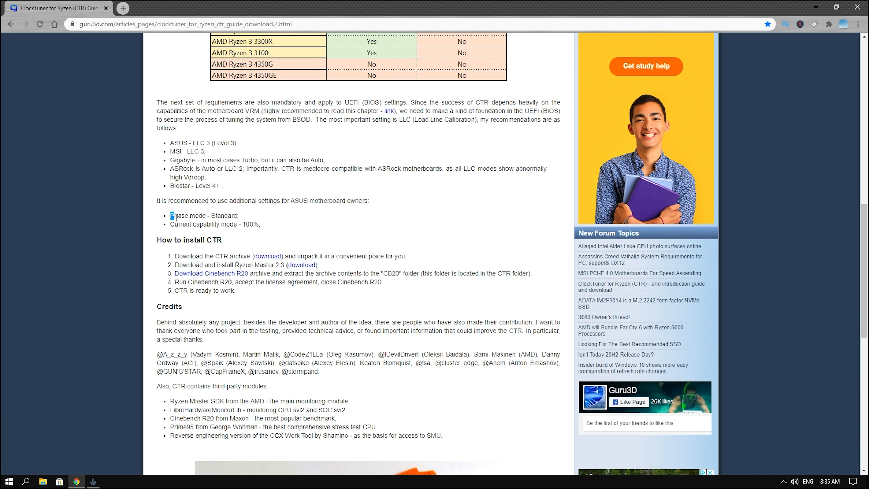
pyautogui.moveTo(171, 213); pyautogui.dragTo(262, 226)
pyautogui.click(264, 238)
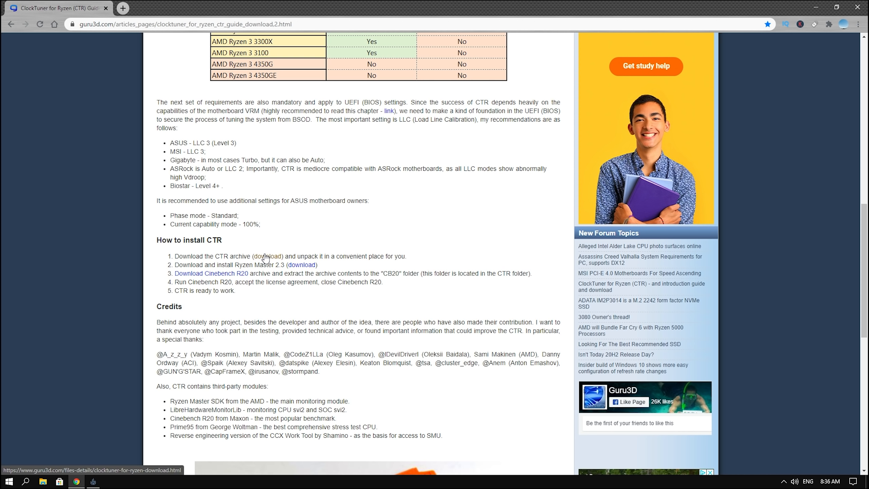
# Open the CTR archive, Ryzen Master 2.3 and Cinebench R20 download links in new tabs, and look through the CTR download page
pyautogui.scroll(-1, 266, 258)
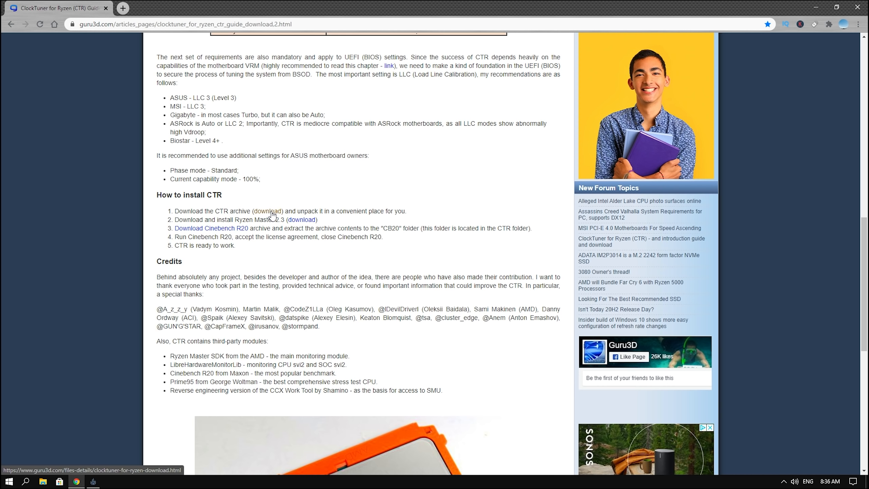
pyautogui.rightClick(272, 214)
pyautogui.click(289, 220)
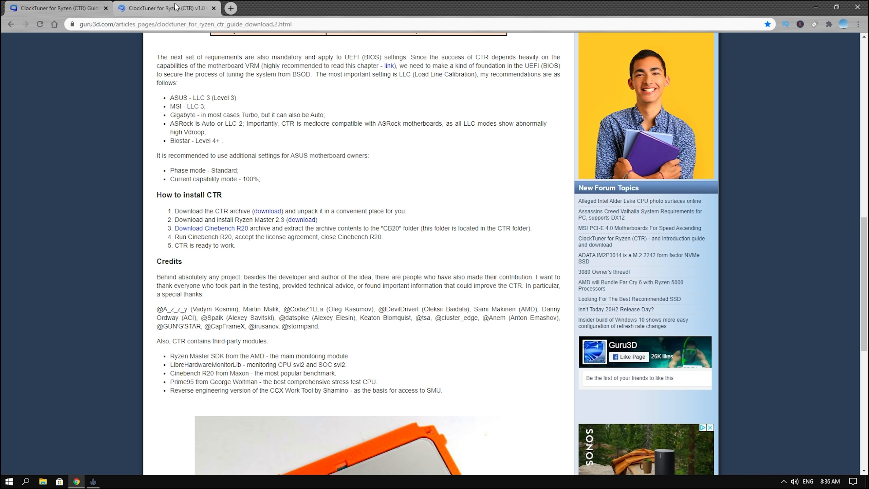
pyautogui.rightClick(298, 222)
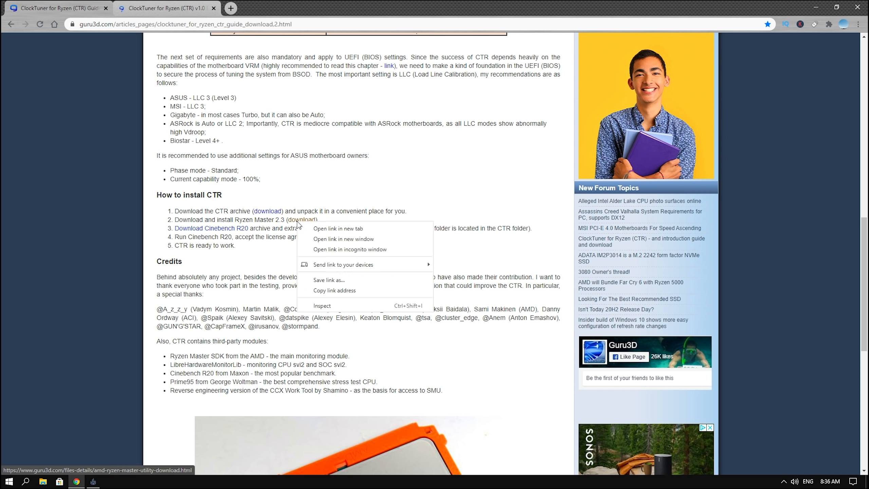
pyautogui.click(302, 229)
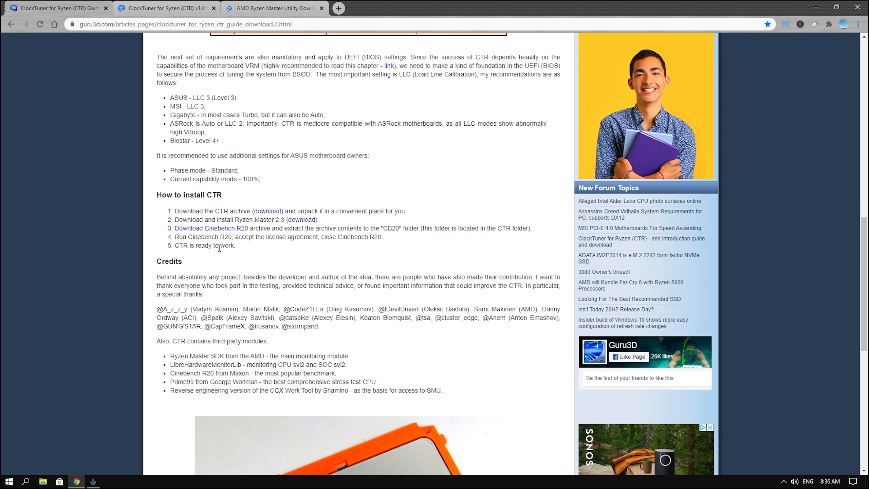
pyautogui.rightClick(221, 229)
pyautogui.click(232, 234)
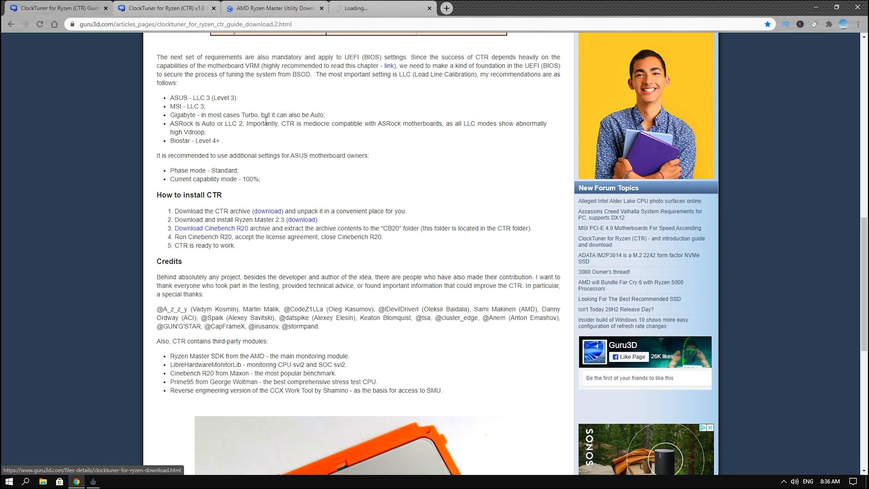
pyautogui.click(157, 6)
pyautogui.scroll(-8, 206, 247)
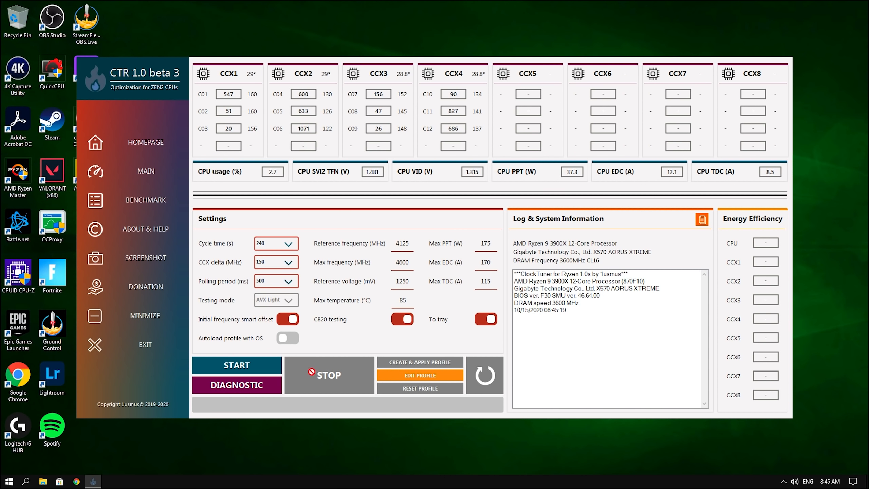
# In ClockTuner for Ryzen, start the tuning run with the current settings and review the resulting log from beginning to end
pyautogui.click(266, 367)
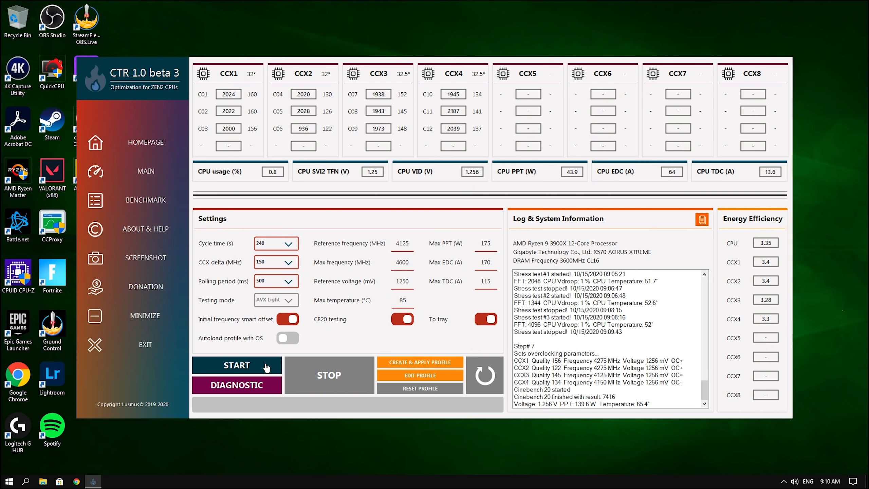
pyautogui.scroll(20, 603, 351)
pyautogui.scroll(-20, 602, 351)
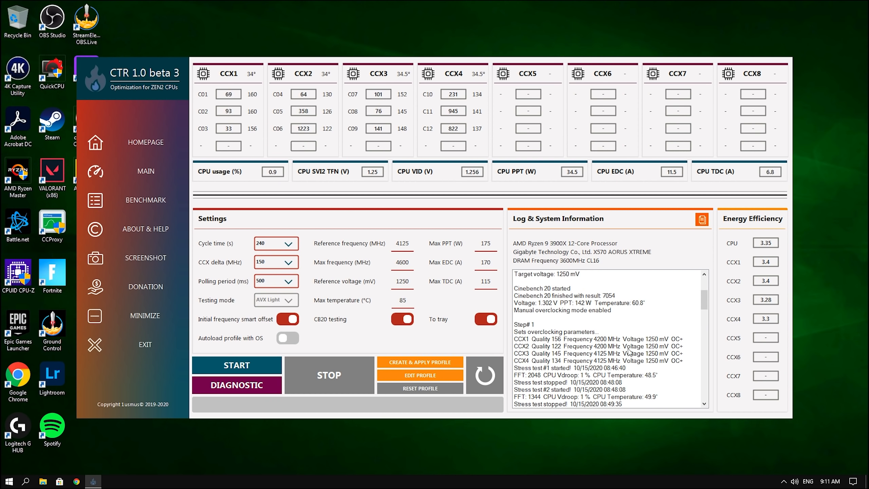
# Create and apply a profile from the tuning results and enable autoloading the profile with the OS
pyautogui.click(420, 362)
pyautogui.click(287, 338)
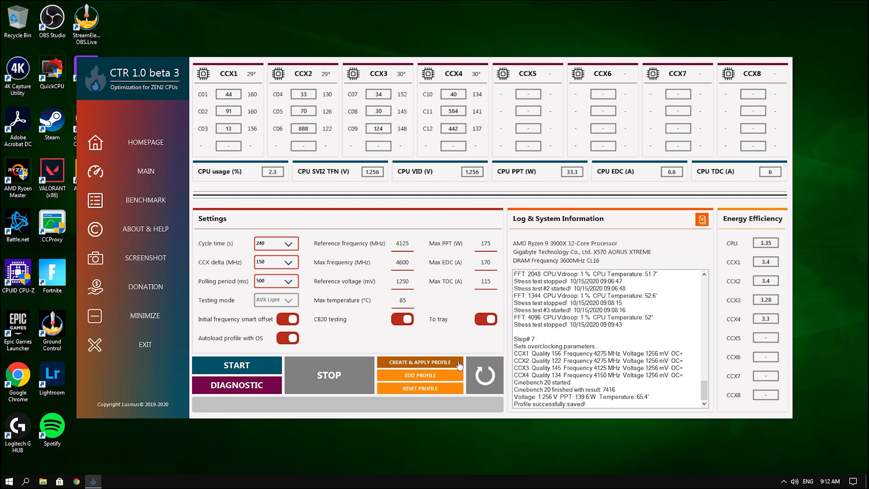